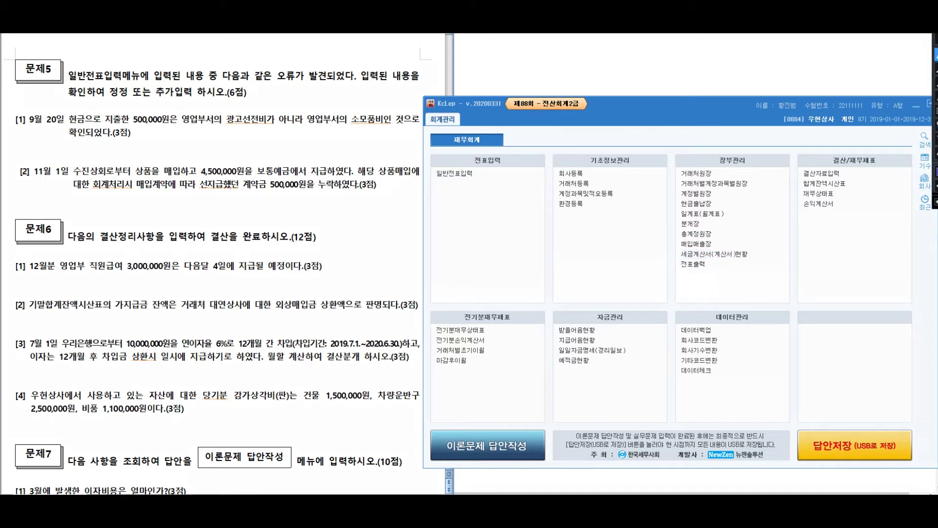
pyautogui.moveTo(241, 83); pyautogui.dragTo(177, 109)
pyautogui.moveTo(308, 156); pyautogui.dragTo(423, 155)
pyautogui.moveTo(408, 128); pyautogui.dragTo(393, 156)
pyautogui.moveTo(474, 114)
pyautogui.mouseDown()
pyautogui.moveTo(450, 155)
pyautogui.moveTo(483, 121)
pyautogui.mouseUp()
pyautogui.moveTo(438, 161); pyautogui.dragTo(483, 147)
pyautogui.moveTo(477, 156); pyautogui.dragTo(478, 184)
pyautogui.moveTo(485, 126); pyautogui.dragTo(508, 124)
pyautogui.moveTo(494, 128)
pyautogui.mouseDown()
pyautogui.moveTo(493, 163)
pyautogui.moveTo(508, 143)
pyautogui.mouseUp()
pyautogui.moveTo(497, 169); pyautogui.dragTo(535, 152)
pyautogui.moveTo(540, 117); pyautogui.dragTo(569, 162)
pyautogui.moveTo(464, 191); pyautogui.dragTo(452, 224)
pyautogui.moveTo(452, 240)
pyautogui.mouseDown()
pyautogui.moveTo(477, 223)
pyautogui.moveTo(496, 250)
pyautogui.mouseUp()
pyautogui.moveTo(519, 217); pyautogui.dragTo(604, 202)
pyautogui.moveTo(599, 193)
pyautogui.mouseDown()
pyautogui.moveTo(636, 228)
pyautogui.moveTo(680, 229)
pyautogui.mouseUp()
pyautogui.moveTo(678, 193); pyautogui.dragTo(694, 235)
pyautogui.moveTo(708, 192); pyautogui.dragTo(727, 233)
pyautogui.moveTo(718, 210); pyautogui.dragTo(782, 208)
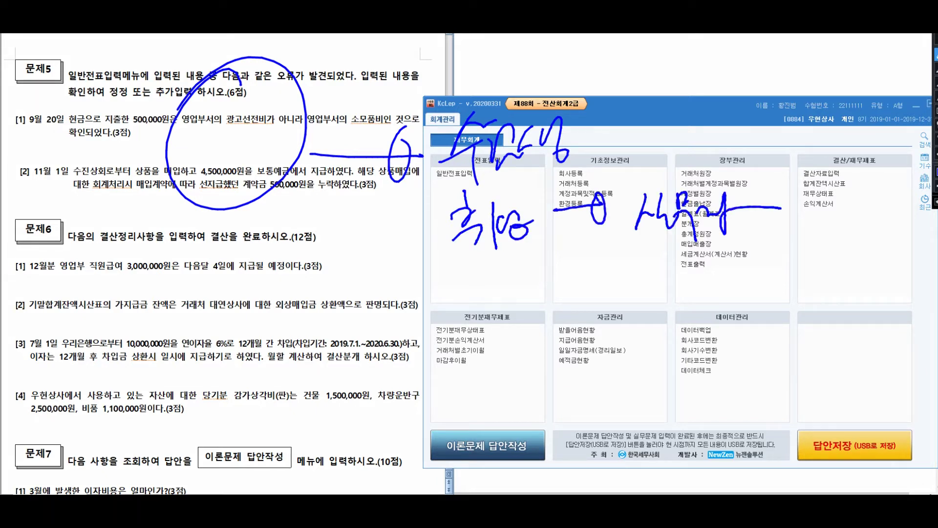
pyautogui.moveTo(215, 315)
pyautogui.mouseDown()
pyautogui.moveTo(261, 325)
pyautogui.moveTo(286, 317)
pyautogui.moveTo(315, 337)
pyautogui.moveTo(349, 310)
pyautogui.moveTo(367, 336)
pyautogui.moveTo(367, 369)
pyautogui.mouseUp()
pyautogui.moveTo(423, 303); pyautogui.dragTo(444, 328)
pyautogui.moveTo(453, 294)
pyautogui.mouseDown()
pyautogui.moveTo(461, 342)
pyautogui.moveTo(481, 342)
pyautogui.moveTo(496, 305)
pyautogui.moveTo(518, 345)
pyautogui.moveTo(550, 298)
pyautogui.moveTo(551, 379)
pyautogui.mouseUp()
pyautogui.click(596, 339)
pyautogui.moveTo(635, 293); pyautogui.dragTo(671, 345)
pyautogui.moveTo(689, 291)
pyautogui.mouseDown()
pyautogui.moveTo(674, 313)
pyautogui.moveTo(696, 349)
pyautogui.moveTo(724, 337)
pyautogui.moveTo(747, 294)
pyautogui.moveTo(751, 384)
pyautogui.mouseUp()
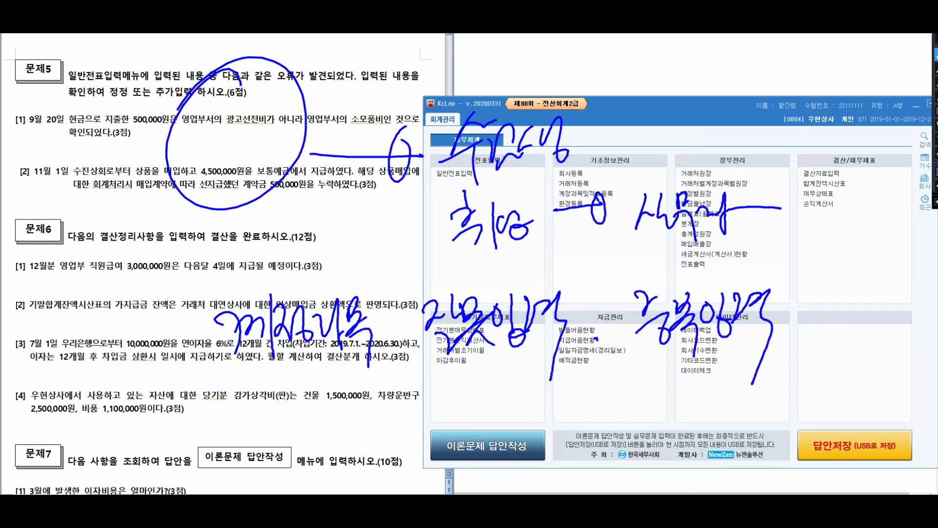
pyautogui.moveTo(605, 326); pyautogui.dragTo(593, 351)
pyautogui.moveTo(462, 398)
pyautogui.mouseDown()
pyautogui.moveTo(444, 430)
pyautogui.moveTo(487, 390)
pyautogui.mouseUp()
pyautogui.moveTo(462, 430)
pyautogui.mouseDown()
pyautogui.moveTo(486, 418)
pyautogui.moveTo(487, 452)
pyautogui.mouseUp()
pyautogui.moveTo(478, 405)
pyautogui.mouseDown()
pyautogui.moveTo(489, 440)
pyautogui.moveTo(501, 433)
pyautogui.mouseUp()
pyautogui.moveTo(513, 385)
pyautogui.mouseDown()
pyautogui.moveTo(502, 426)
pyautogui.moveTo(519, 468)
pyautogui.mouseUp()
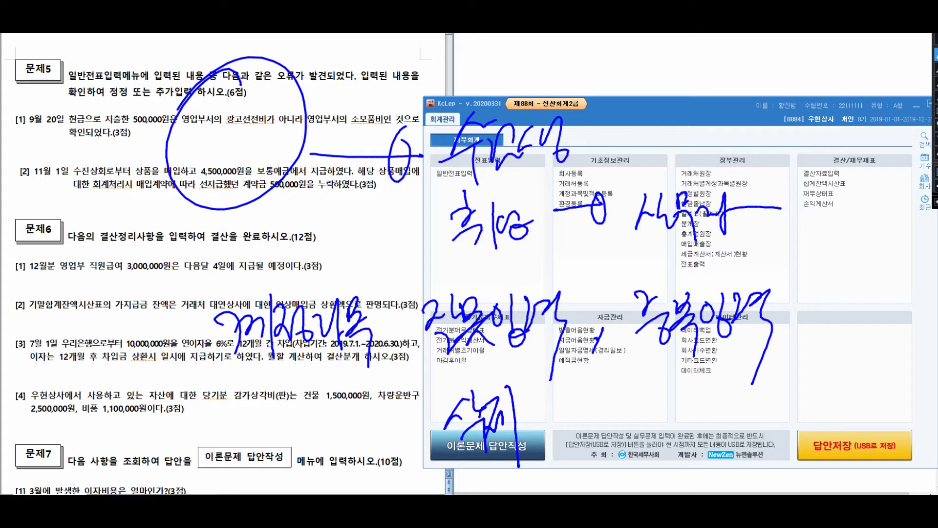
pyautogui.moveTo(126, 346)
pyautogui.mouseDown()
pyautogui.moveTo(92, 318)
pyautogui.moveTo(116, 205)
pyautogui.moveTo(103, 217)
pyautogui.mouseUp()
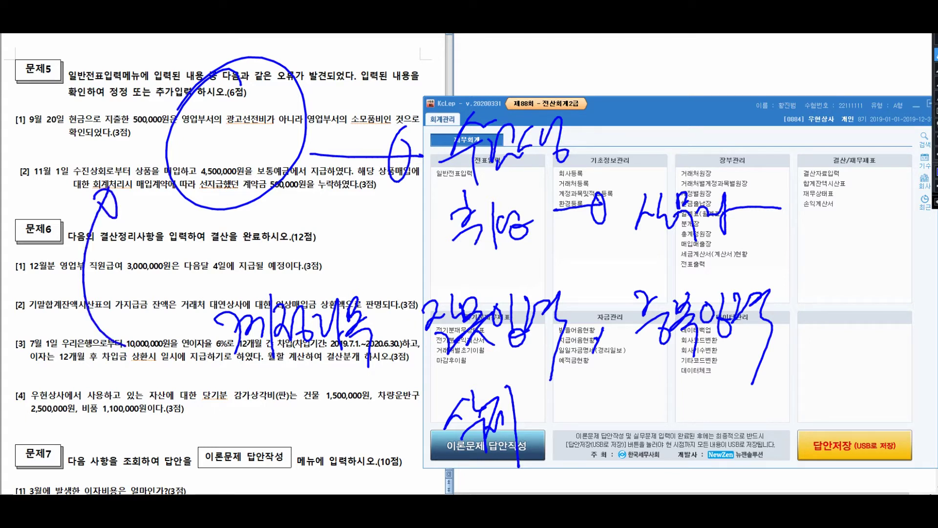
pyautogui.moveTo(676, 257); pyautogui.dragTo(611, 258)
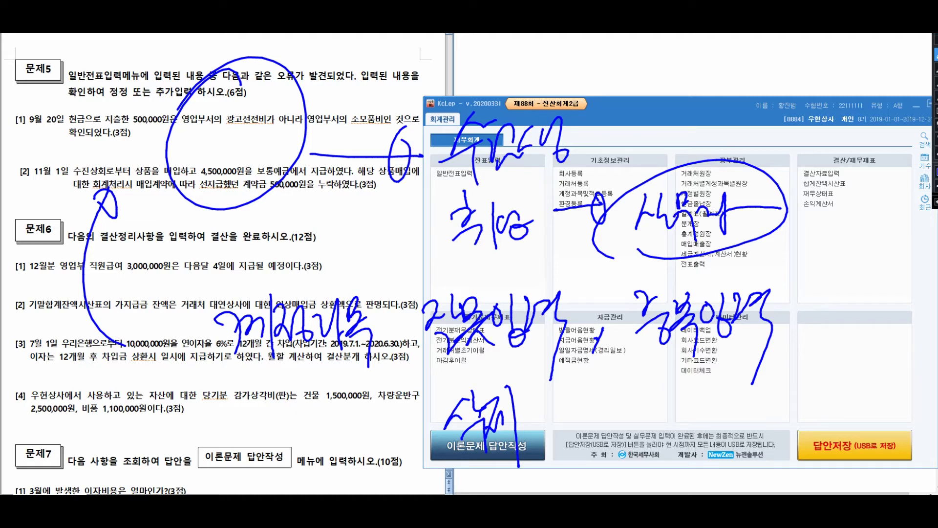
pyautogui.press('Escape')
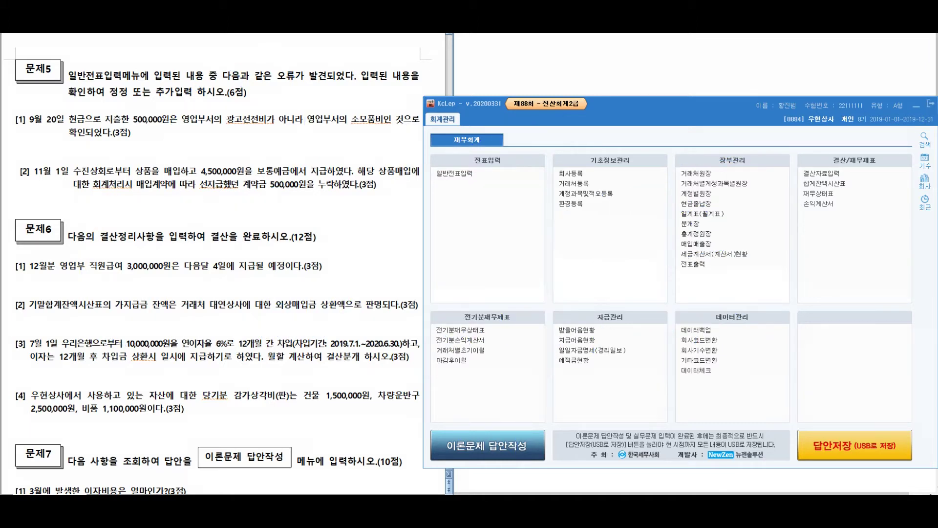
pyautogui.click(135, 132)
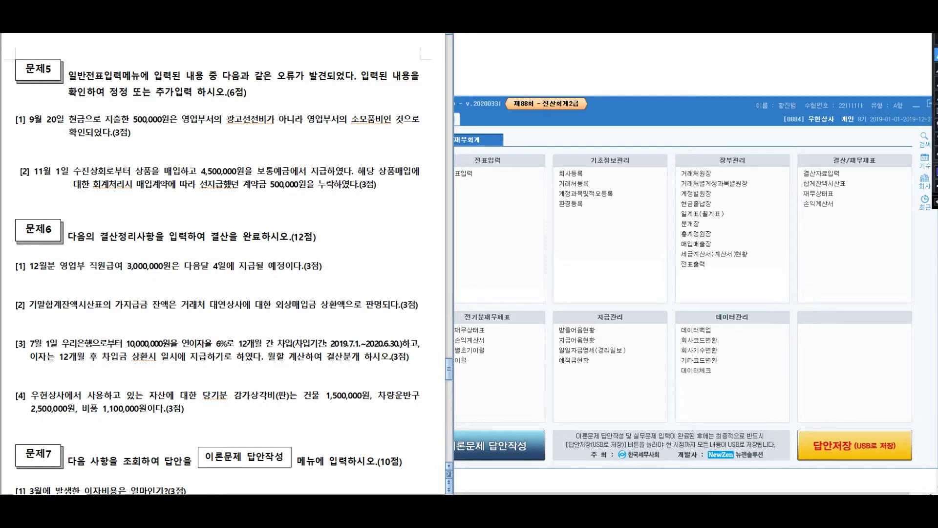
pyautogui.moveTo(142, 73); pyautogui.dragTo(117, 78)
pyautogui.moveTo(115, 160); pyautogui.dragTo(129, 296)
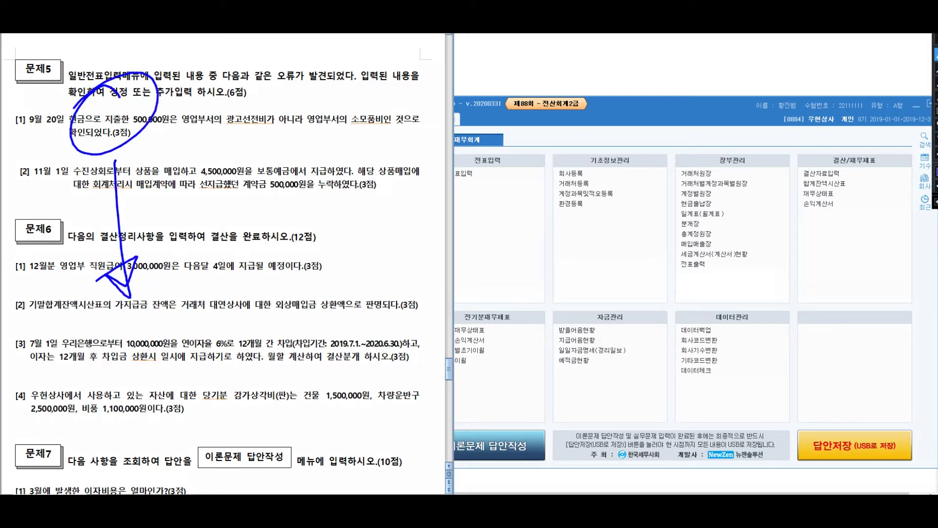
pyautogui.moveTo(226, 281)
pyautogui.mouseDown()
pyautogui.moveTo(318, 273)
pyautogui.moveTo(329, 297)
pyautogui.moveTo(366, 282)
pyautogui.mouseUp()
pyautogui.moveTo(400, 242)
pyautogui.mouseDown()
pyautogui.moveTo(413, 278)
pyautogui.moveTo(569, 256)
pyautogui.moveTo(559, 243)
pyautogui.mouseUp()
pyautogui.moveTo(45, 146); pyautogui.dragTo(46, 239)
pyautogui.moveTo(54, 201); pyautogui.dragTo(88, 195)
pyautogui.moveTo(197, 135)
pyautogui.mouseDown()
pyautogui.moveTo(275, 131)
pyautogui.moveTo(222, 98)
pyautogui.moveTo(171, 132)
pyautogui.moveTo(226, 129)
pyautogui.mouseUp()
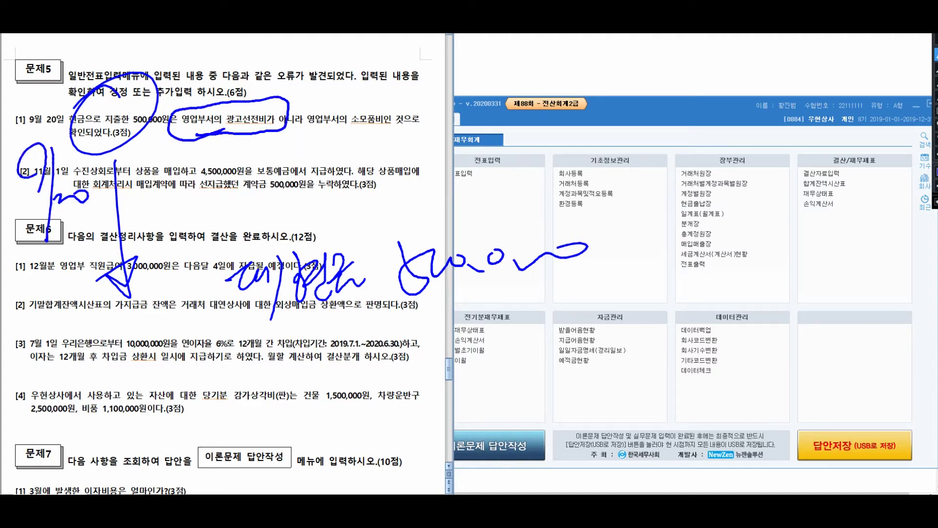
pyautogui.moveTo(319, 131)
pyautogui.mouseDown()
pyautogui.moveTo(415, 122)
pyautogui.moveTo(332, 100)
pyautogui.moveTo(342, 137)
pyautogui.moveTo(327, 63)
pyautogui.mouseUp()
pyautogui.moveTo(308, 114); pyautogui.dragTo(274, 178)
pyautogui.moveTo(35, 402)
pyautogui.mouseDown()
pyautogui.moveTo(49, 432)
pyautogui.moveTo(63, 423)
pyautogui.mouseUp()
pyautogui.moveTo(87, 391); pyautogui.dragTo(88, 447)
pyautogui.moveTo(100, 397)
pyautogui.mouseDown()
pyautogui.moveTo(115, 420)
pyautogui.moveTo(123, 415)
pyautogui.mouseUp()
pyautogui.moveTo(129, 416)
pyautogui.mouseDown()
pyautogui.moveTo(151, 386)
pyautogui.moveTo(173, 391)
pyautogui.moveTo(228, 354)
pyautogui.mouseUp()
pyautogui.moveTo(229, 386); pyautogui.dragTo(231, 425)
pyautogui.moveTo(178, 441)
pyautogui.mouseDown()
pyautogui.moveTo(185, 482)
pyautogui.moveTo(215, 471)
pyautogui.mouseUp()
pyautogui.moveTo(215, 447)
pyautogui.mouseDown()
pyautogui.moveTo(228, 457)
pyautogui.moveTo(286, 429)
pyautogui.mouseUp()
pyautogui.moveTo(200, 376); pyautogui.dragTo(156, 488)
pyautogui.moveTo(126, 366); pyautogui.dragTo(303, 430)
pyautogui.moveTo(302, 397); pyautogui.dragTo(364, 394)
pyautogui.moveTo(359, 371)
pyautogui.mouseDown()
pyautogui.moveTo(382, 387)
pyautogui.moveTo(360, 401)
pyautogui.mouseUp()
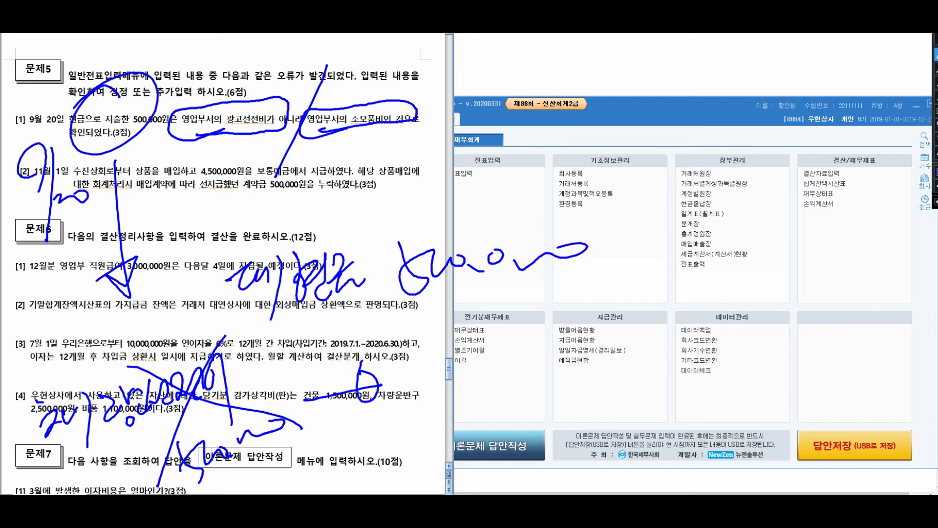
pyautogui.moveTo(426, 343); pyautogui.dragTo(449, 398)
pyautogui.moveTo(439, 359)
pyautogui.mouseDown()
pyautogui.moveTo(473, 337)
pyautogui.moveTo(496, 383)
pyautogui.mouseUp()
pyautogui.moveTo(493, 343); pyautogui.dragTo(506, 366)
pyautogui.moveTo(510, 336); pyautogui.dragTo(522, 394)
pyautogui.moveTo(531, 325)
pyautogui.mouseDown()
pyautogui.moveTo(565, 364)
pyautogui.moveTo(631, 325)
pyautogui.moveTo(664, 318)
pyautogui.mouseUp()
pyautogui.moveTo(439, 411); pyautogui.dragTo(672, 351)
pyautogui.moveTo(586, 405)
pyautogui.mouseDown()
pyautogui.moveTo(592, 435)
pyautogui.moveTo(567, 452)
pyautogui.mouseUp()
pyautogui.moveTo(588, 409)
pyautogui.mouseDown()
pyautogui.moveTo(657, 425)
pyautogui.moveTo(708, 396)
pyautogui.moveTo(741, 435)
pyautogui.moveTo(753, 419)
pyautogui.mouseUp()
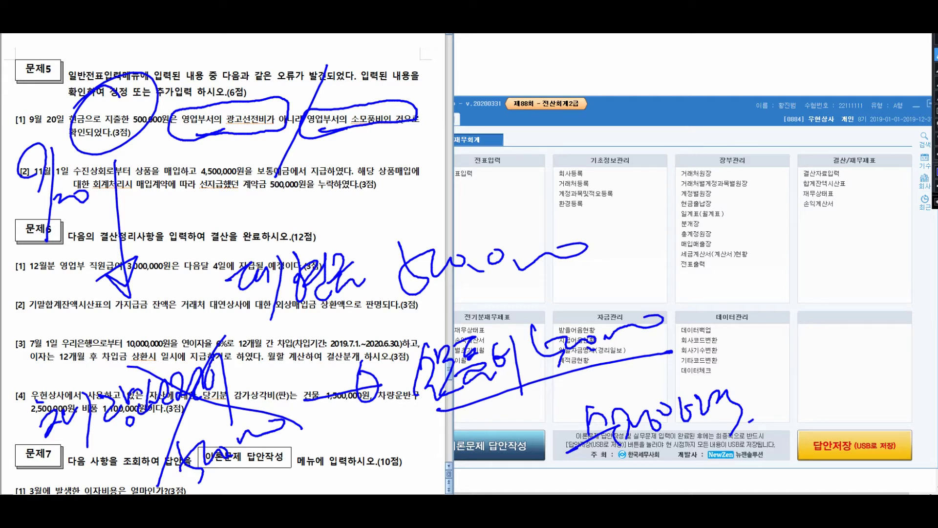
pyautogui.press('Escape')
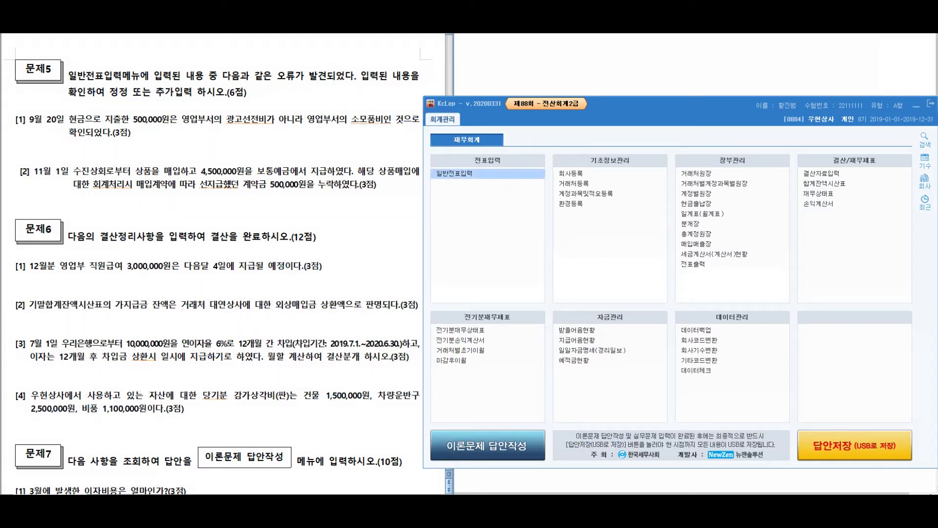
# - Open the general voucher entry (일반전표입력) for September 20, 2019
pyautogui.click(455, 173)
pyautogui.write('9')
pyautogui.press('Return')
pyautogui.write('20')
pyautogui.press('Return')
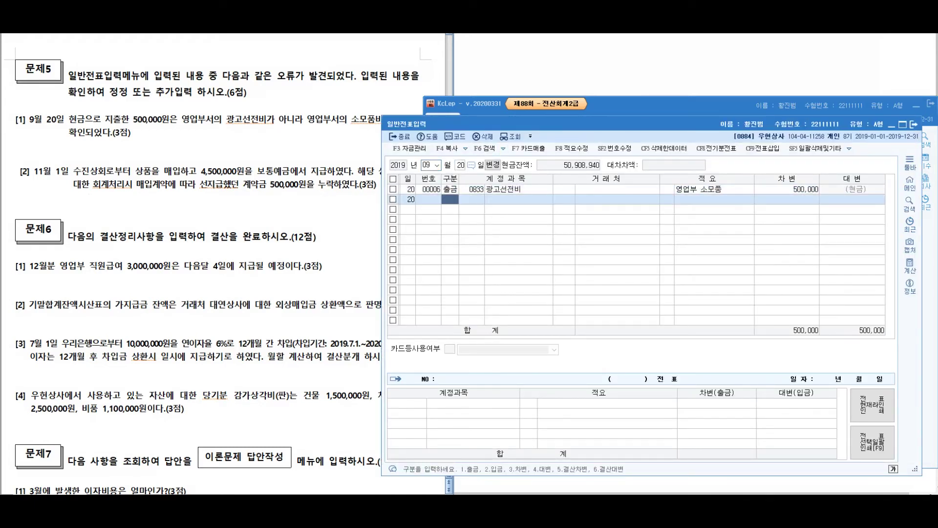
# - Change the account of the September 20 cash payment entry from 광고선전비 to 830 소모품비
pyautogui.click(472, 189)
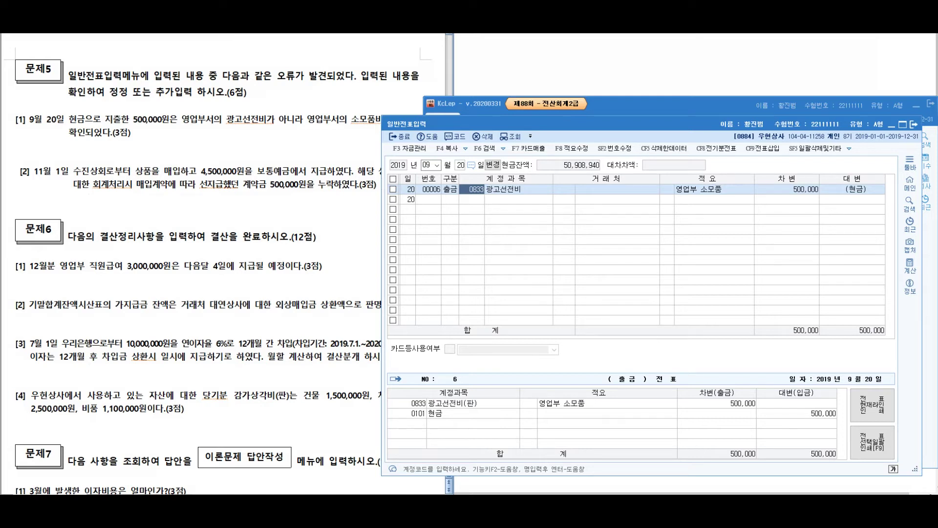
pyautogui.write('830')
pyautogui.press('Return')
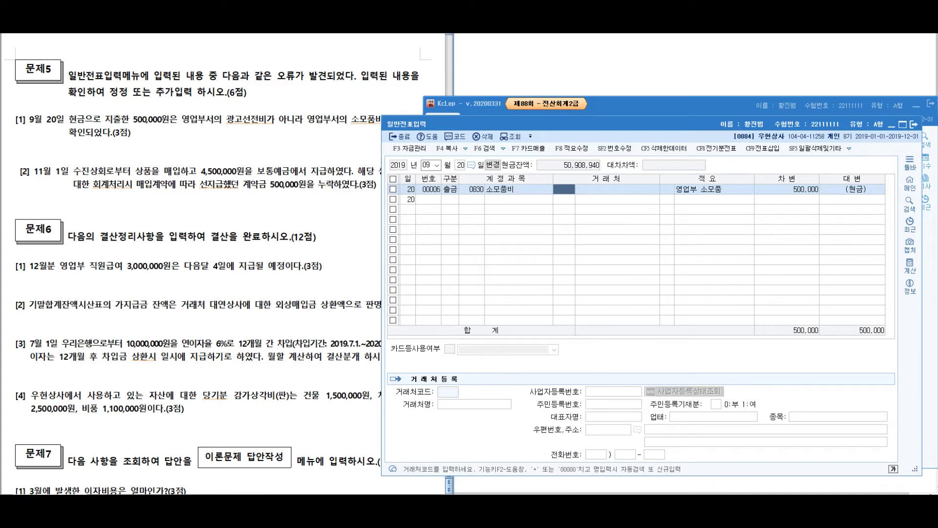
pyautogui.click(472, 189)
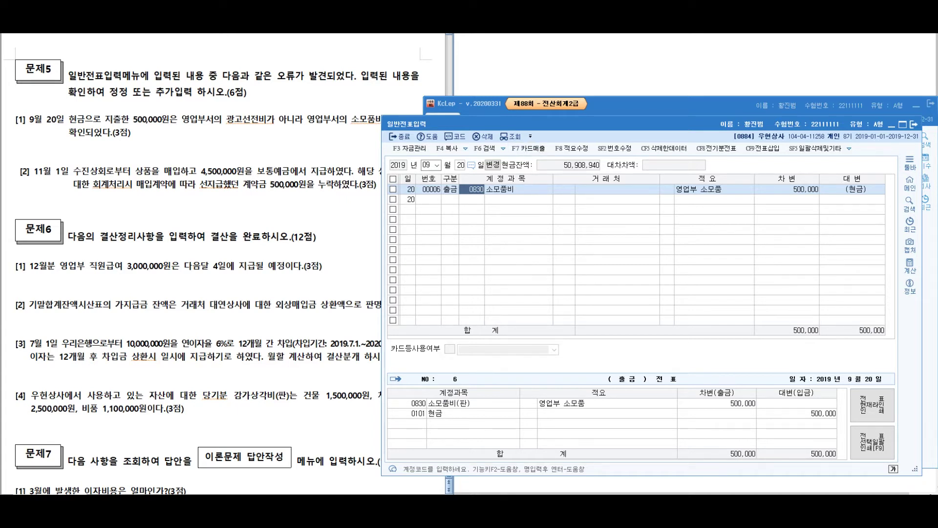
pyautogui.hotkey('alt', 'Tab')
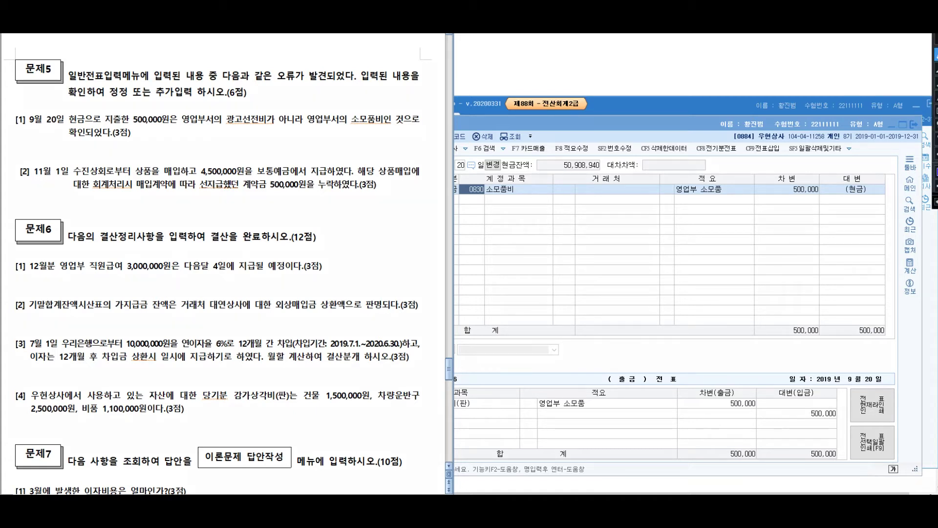
pyautogui.moveTo(168, 139); pyautogui.dragTo(131, 146)
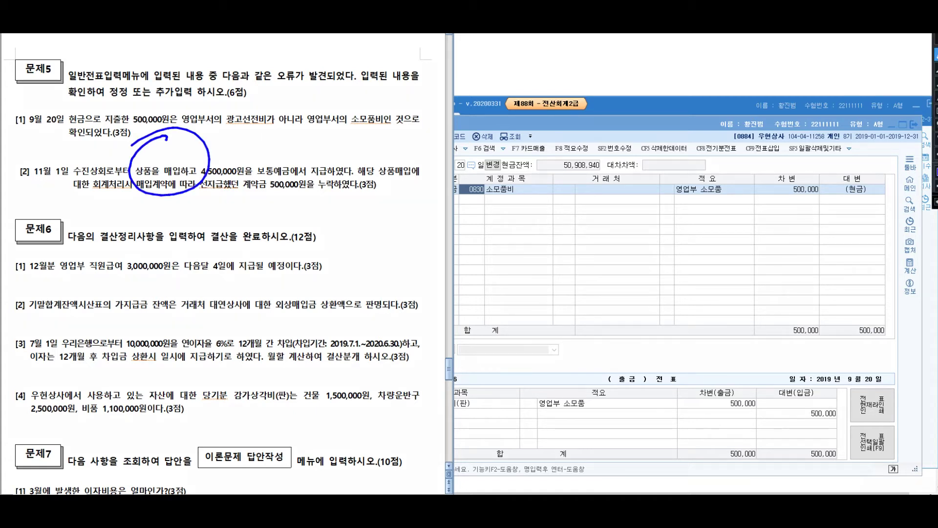
pyautogui.moveTo(237, 186); pyautogui.dragTo(353, 184)
pyautogui.moveTo(83, 91)
pyautogui.mouseDown()
pyautogui.moveTo(96, 111)
pyautogui.moveTo(117, 93)
pyautogui.moveTo(161, 81)
pyautogui.moveTo(152, 117)
pyautogui.moveTo(181, 93)
pyautogui.moveTo(204, 106)
pyautogui.moveTo(228, 83)
pyautogui.moveTo(361, 91)
pyautogui.moveTo(370, 127)
pyautogui.mouseUp()
pyautogui.moveTo(391, 78)
pyautogui.mouseDown()
pyautogui.moveTo(413, 105)
pyautogui.moveTo(496, 83)
pyautogui.moveTo(619, 87)
pyautogui.moveTo(678, 75)
pyautogui.mouseUp()
pyautogui.moveTo(341, 185); pyautogui.dragTo(368, 149)
pyautogui.moveTo(51, 184); pyautogui.dragTo(82, 150)
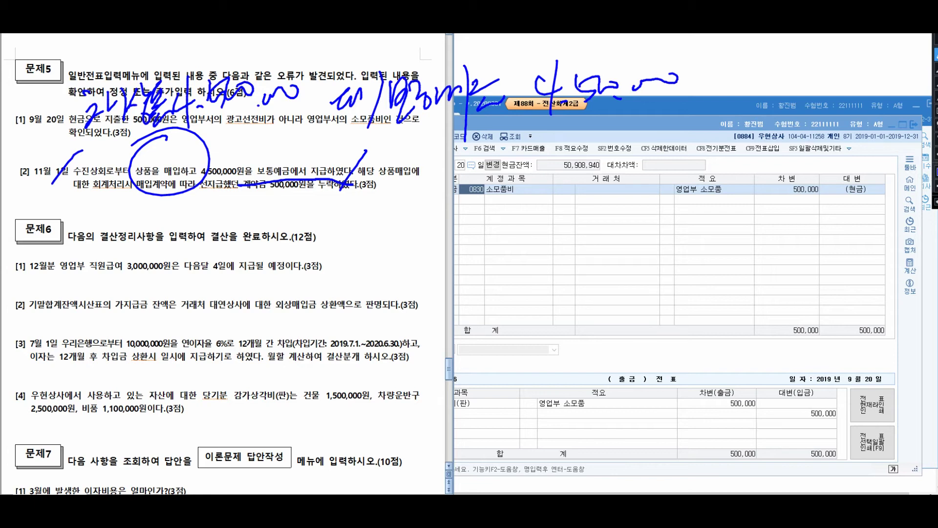
pyautogui.moveTo(390, 186); pyautogui.dragTo(445, 183)
pyautogui.moveTo(81, 209)
pyautogui.mouseDown()
pyautogui.moveTo(253, 200)
pyautogui.moveTo(370, 213)
pyautogui.mouseUp()
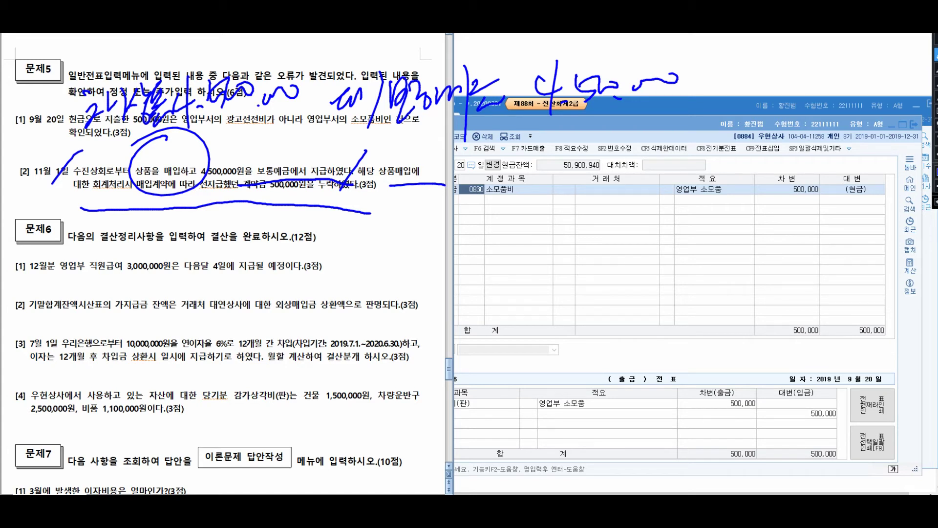
pyautogui.moveTo(121, 238); pyautogui.dragTo(122, 318)
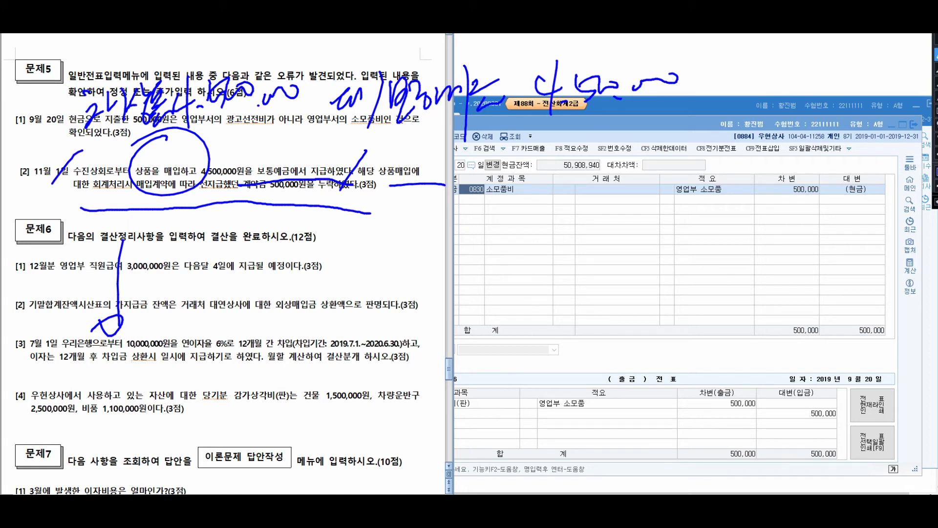
pyautogui.moveTo(162, 280)
pyautogui.mouseDown()
pyautogui.moveTo(179, 313)
pyautogui.moveTo(200, 326)
pyautogui.moveTo(223, 289)
pyautogui.moveTo(259, 315)
pyautogui.mouseUp()
pyautogui.moveTo(293, 269)
pyautogui.mouseDown()
pyautogui.moveTo(324, 304)
pyautogui.moveTo(415, 272)
pyautogui.moveTo(503, 293)
pyautogui.moveTo(603, 254)
pyautogui.moveTo(631, 254)
pyautogui.mouseUp()
pyautogui.moveTo(630, 273); pyautogui.dragTo(612, 379)
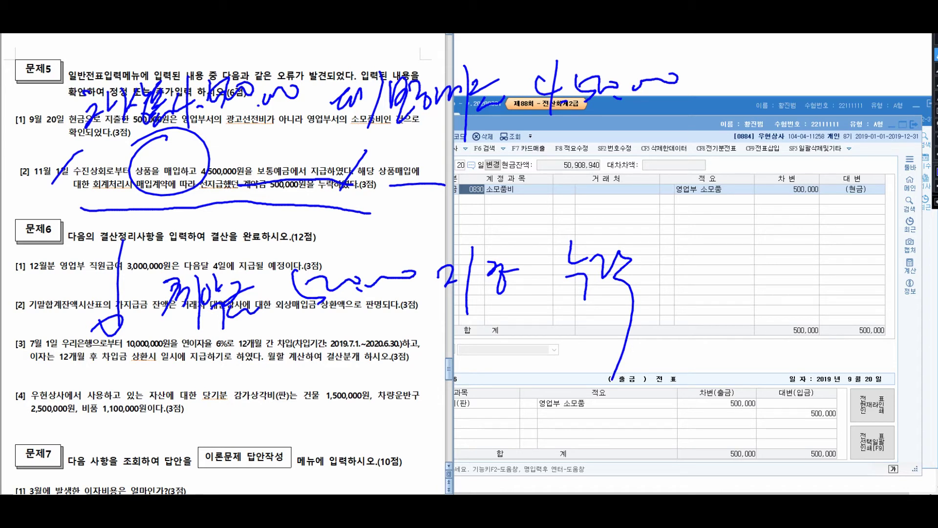
pyautogui.moveTo(206, 342)
pyautogui.mouseDown()
pyautogui.moveTo(379, 318)
pyautogui.moveTo(642, 314)
pyautogui.moveTo(638, 331)
pyautogui.mouseUp()
pyautogui.moveTo(660, 301)
pyautogui.mouseDown()
pyautogui.moveTo(644, 331)
pyautogui.moveTo(668, 333)
pyautogui.mouseUp()
pyautogui.moveTo(663, 303); pyautogui.dragTo(650, 342)
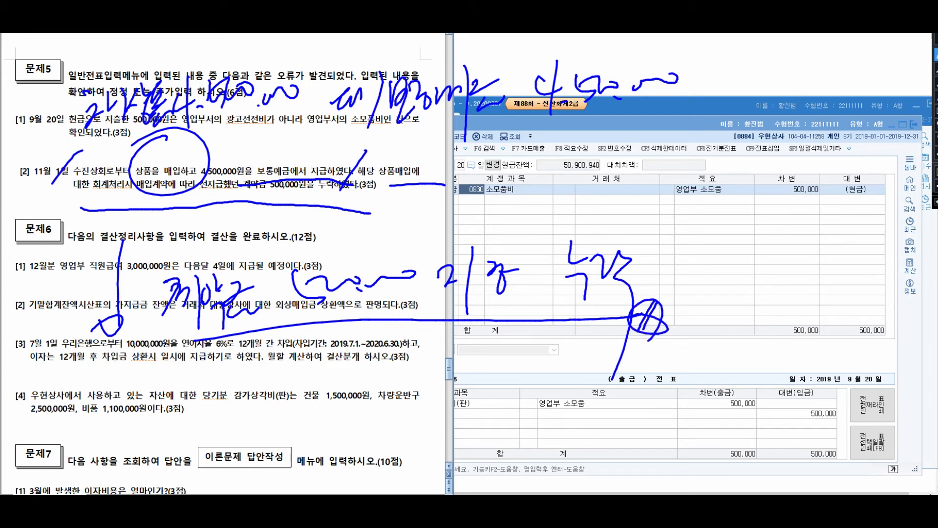
pyautogui.moveTo(409, 142); pyautogui.dragTo(740, 109)
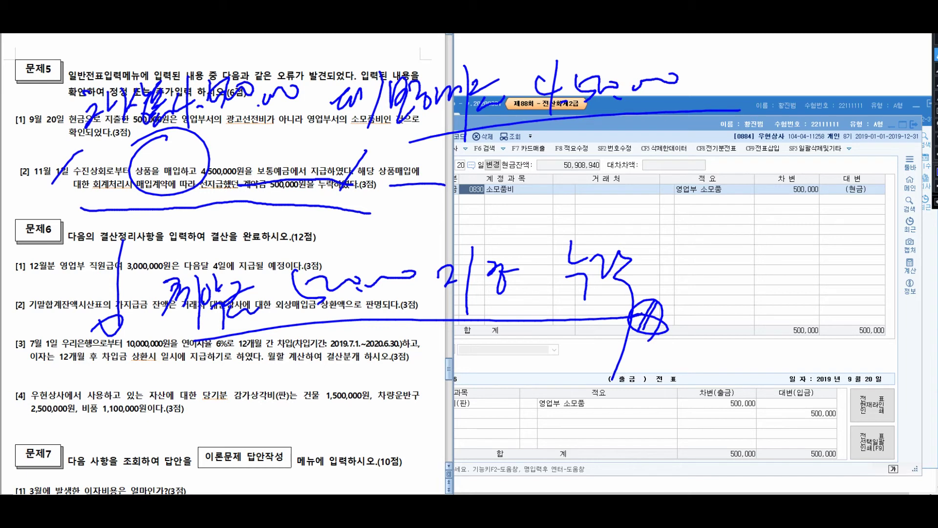
pyautogui.moveTo(280, 356); pyautogui.dragTo(283, 395)
pyautogui.moveTo(267, 413)
pyautogui.mouseDown()
pyautogui.moveTo(303, 390)
pyautogui.moveTo(307, 426)
pyautogui.mouseUp()
pyautogui.moveTo(301, 372)
pyautogui.mouseDown()
pyautogui.moveTo(317, 405)
pyautogui.moveTo(326, 405)
pyautogui.mouseUp()
pyautogui.moveTo(326, 408); pyautogui.dragTo(340, 416)
pyautogui.moveTo(352, 396); pyautogui.dragTo(426, 379)
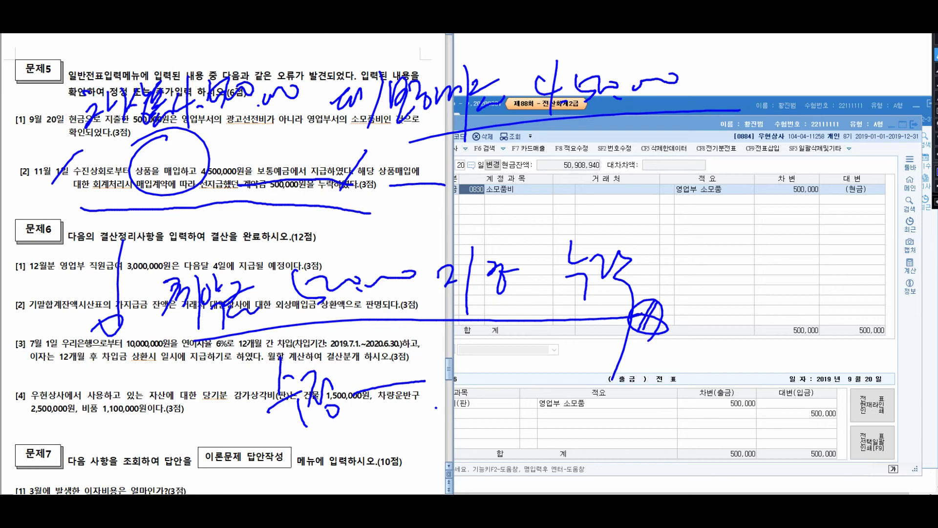
pyautogui.press('Escape')
pyautogui.hotkey('alt', 'Tab')
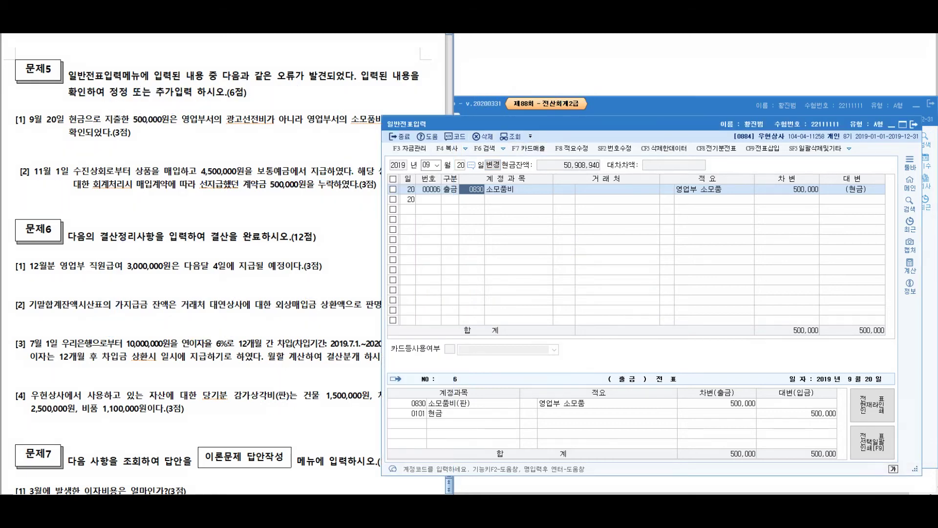
# - Bring up the general voucher entries for November 1 and go to the 보통예금 credit line
pyautogui.press('Escape')
pyautogui.press('Escape')
pyautogui.write('111')
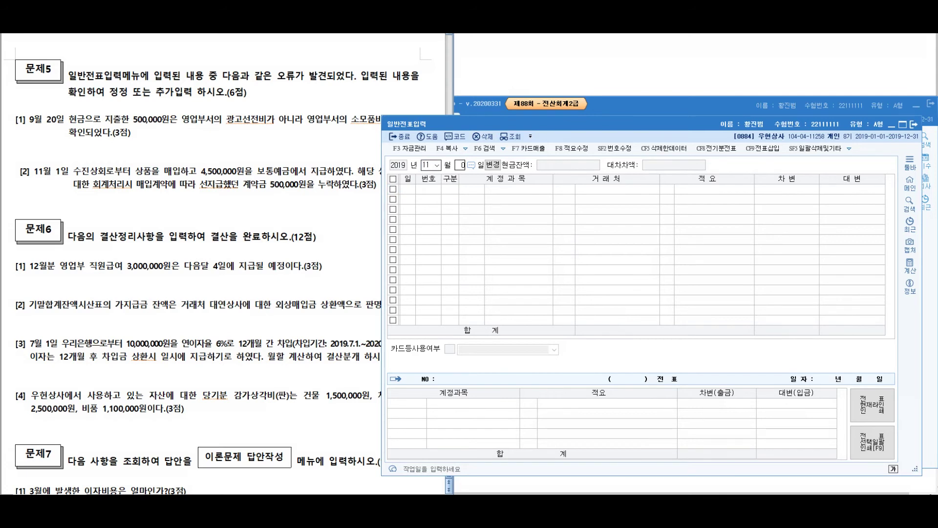
pyautogui.press('Return')
pyautogui.press('Up')
pyautogui.press('Up')
pyautogui.press('Down')
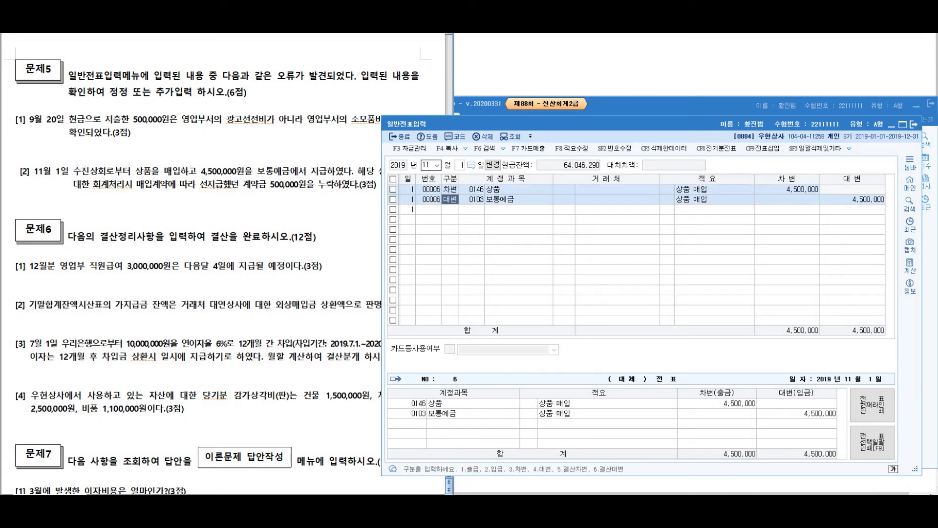
# - Set the credit amount of the 보통예금 line in the November 1 voucher to 4,000,000
pyautogui.click(852, 199)
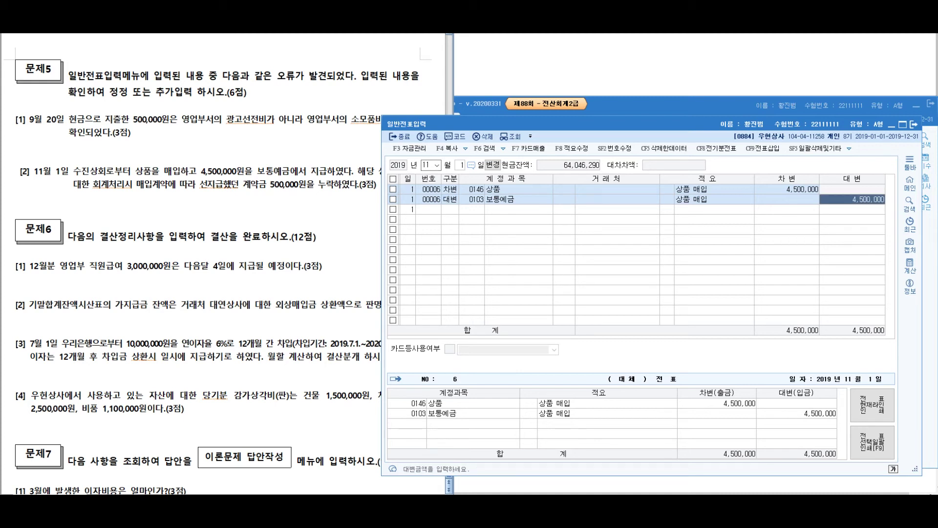
pyautogui.press('Return')
pyautogui.press('Up')
pyautogui.press('Return')
pyautogui.press('Return')
pyautogui.press('Return')
pyautogui.press('Return')
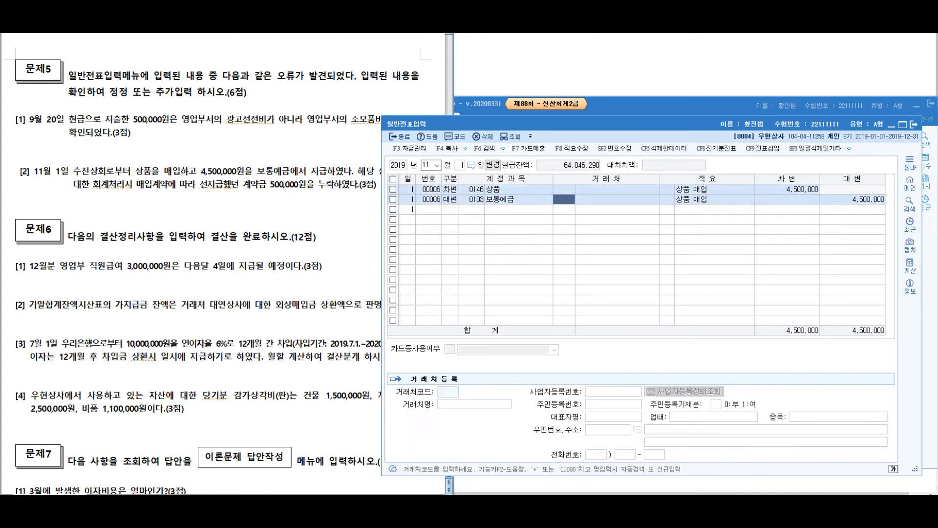
pyautogui.press('Return')
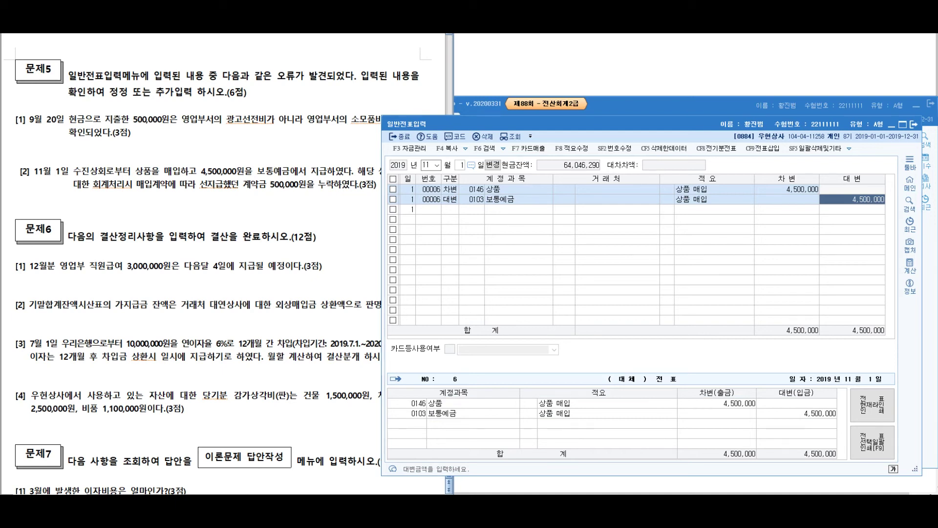
pyautogui.write('4000000')
pyautogui.press('Return')
# - Add a credit line for account 131 선급금 with 500,000 to the November 1 voucher
pyautogui.write('4')
pyautogui.press('Return')
pyautogui.write('131')
pyautogui.press('Return')
pyautogui.press('Return')
pyautogui.press('Return')
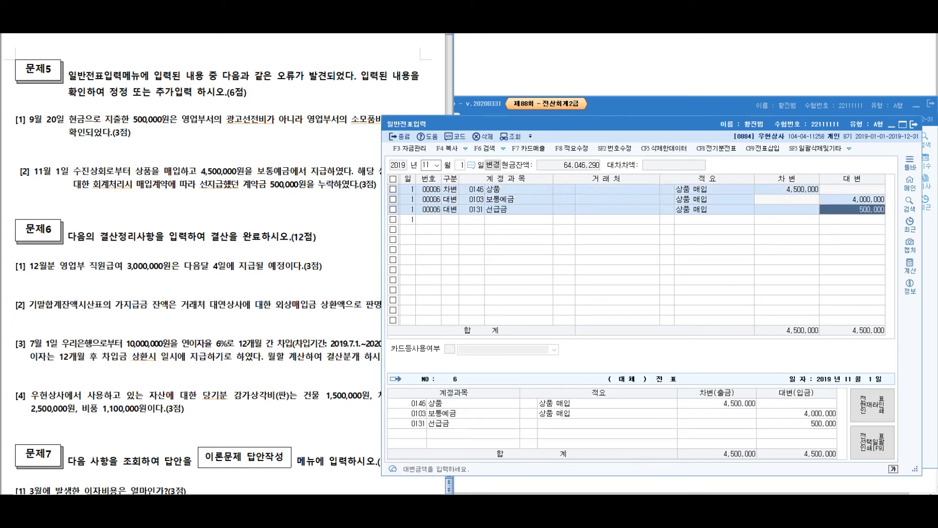
pyautogui.press('Return')
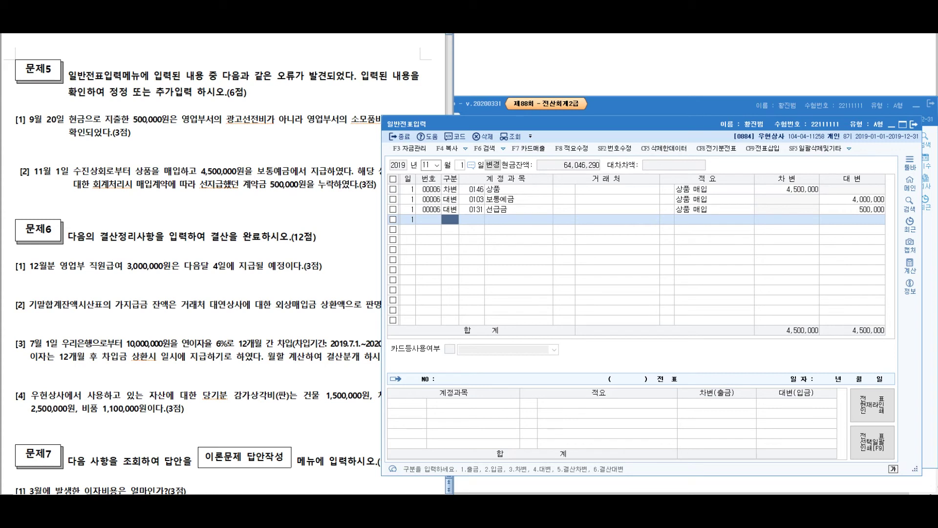
# - Assign 수진상회 as the trading partner on the 상품, 보통예금 and 선급금 lines of the November 1 voucher
pyautogui.hotkey('alt', 'Tab')
pyautogui.click(564, 209)
pyautogui.write('+')
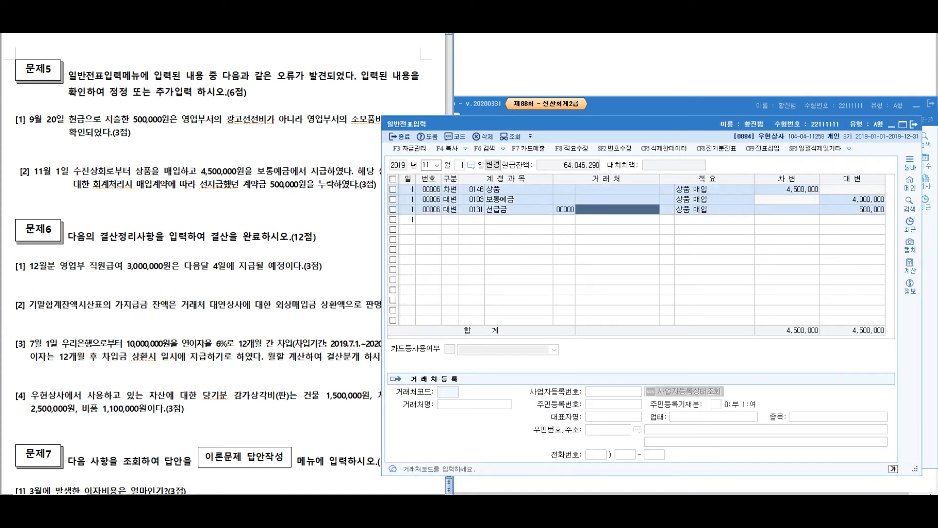
pyautogui.write('수진상회')
pyautogui.press('Return')
pyautogui.press('Return')
pyautogui.press('Return')
pyautogui.press('Return')
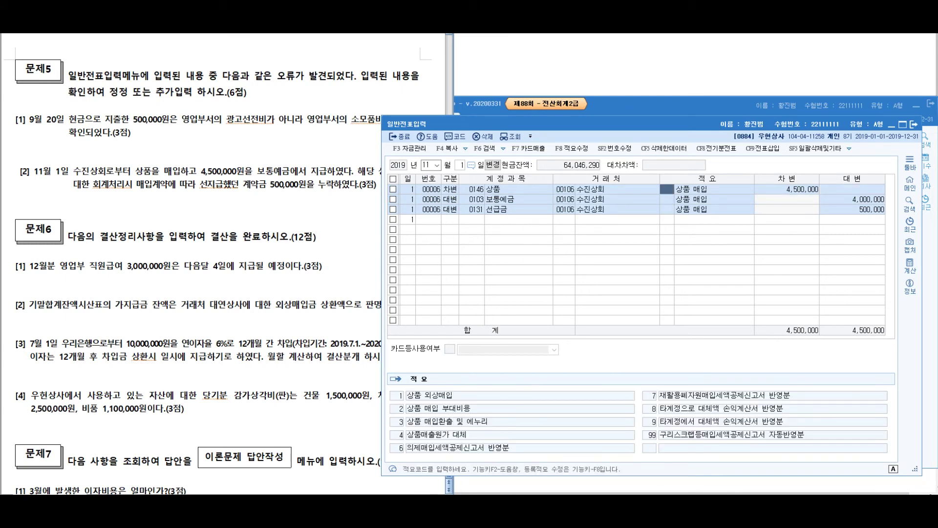
pyautogui.click(450, 220)
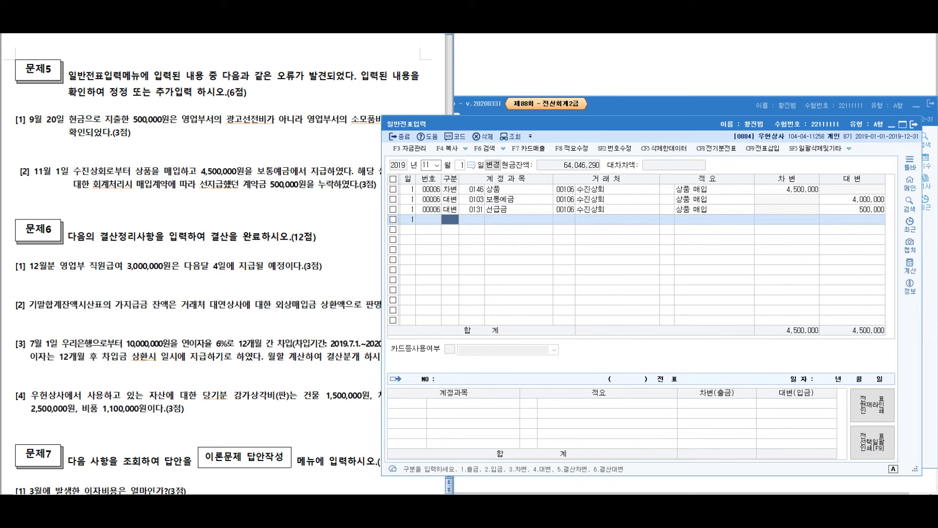
pyautogui.hotkey('alt', 'Tab')
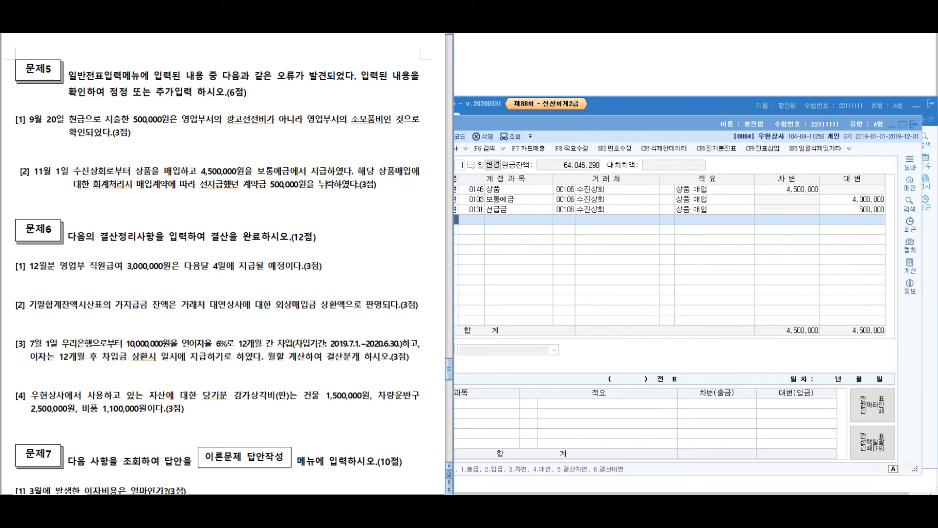
pyautogui.hotkey('alt', 'Tab')
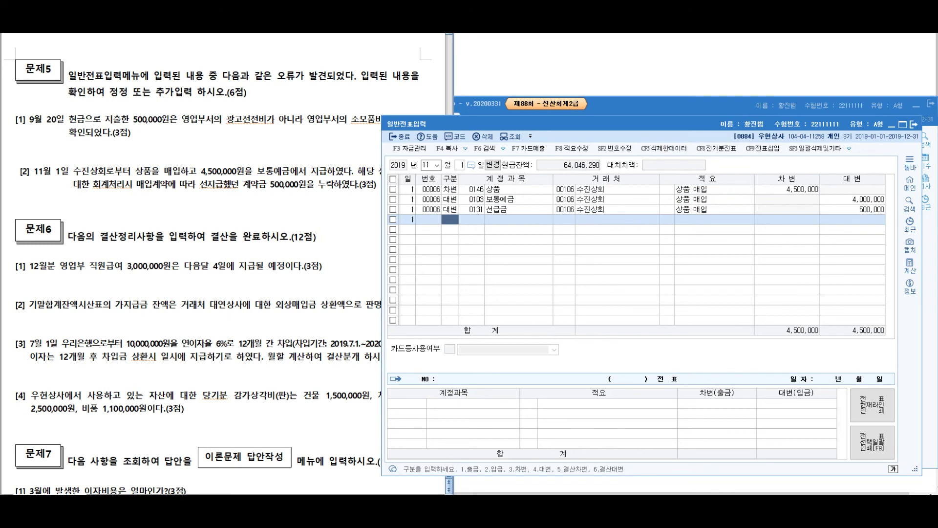
pyautogui.hotkey('alt', 'Tab')
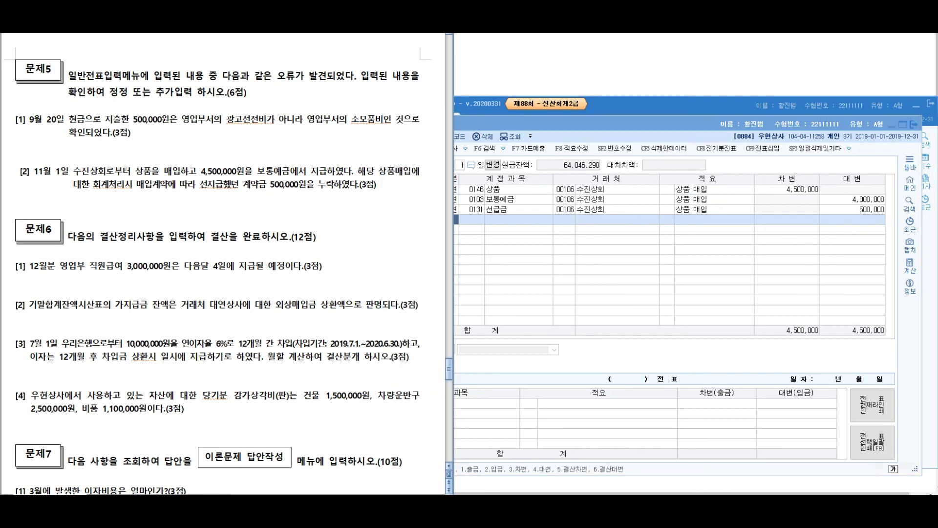